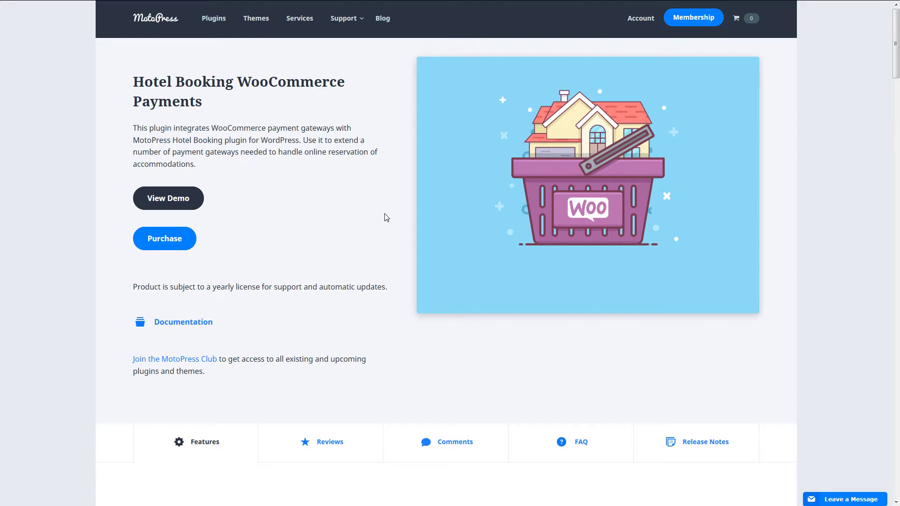
Step: Go back to the Hotel Booking product page with the browser Back shortcut
{"action": "key", "text": "alt+Left"}
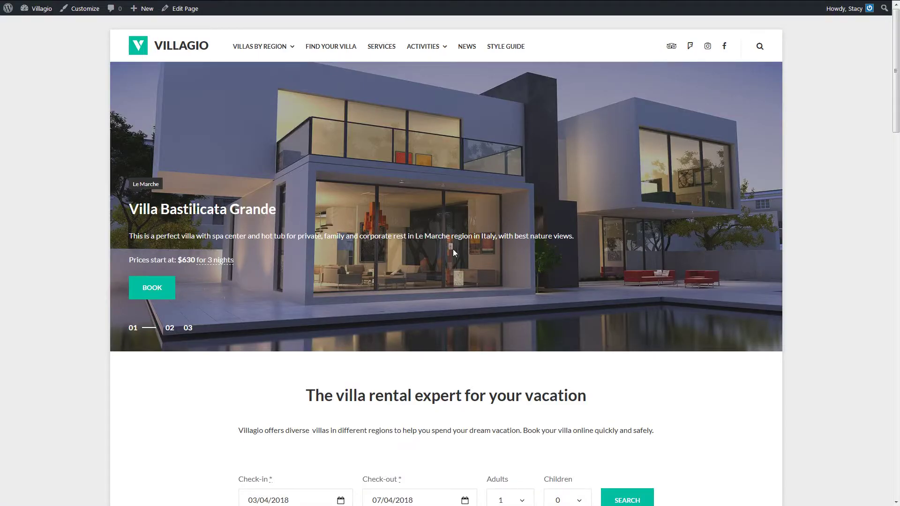
Step: Search for villas available from April 10 to April 13, 2018
{"action": "scroll", "coordinate": [422, 245], "scroll_direction": "down", "scroll_amount": 5}
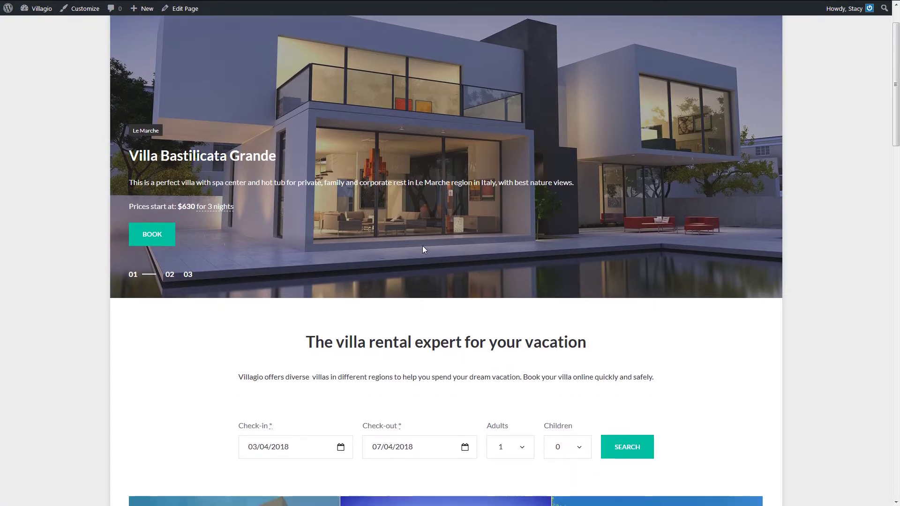
{"action": "scroll", "coordinate": [423, 246], "scroll_direction": "down", "scroll_amount": 1}
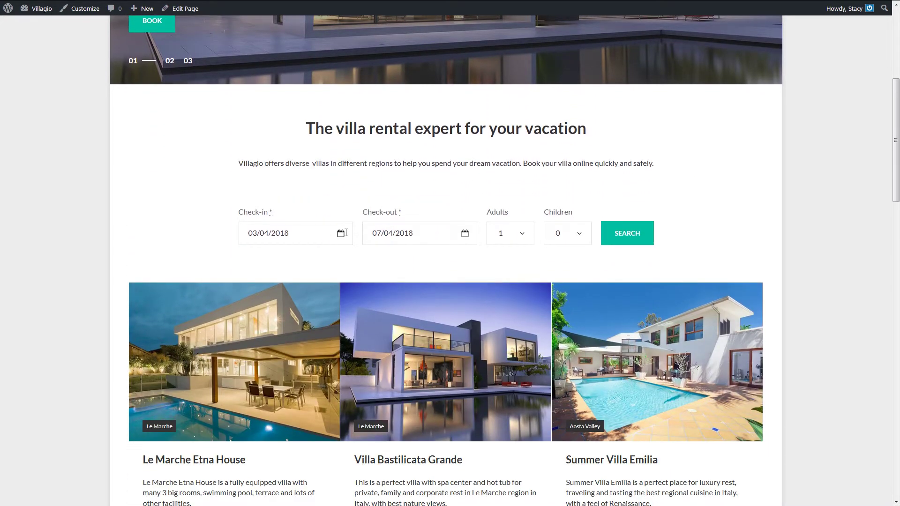
{"action": "left_click", "coordinate": [301, 236]}
{"action": "left_click", "coordinate": [275, 321]}
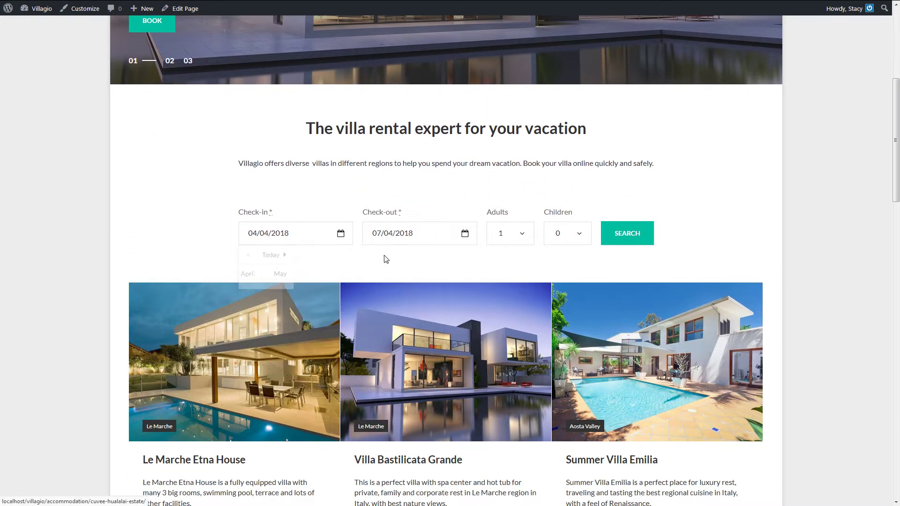
{"action": "left_click", "coordinate": [408, 233]}
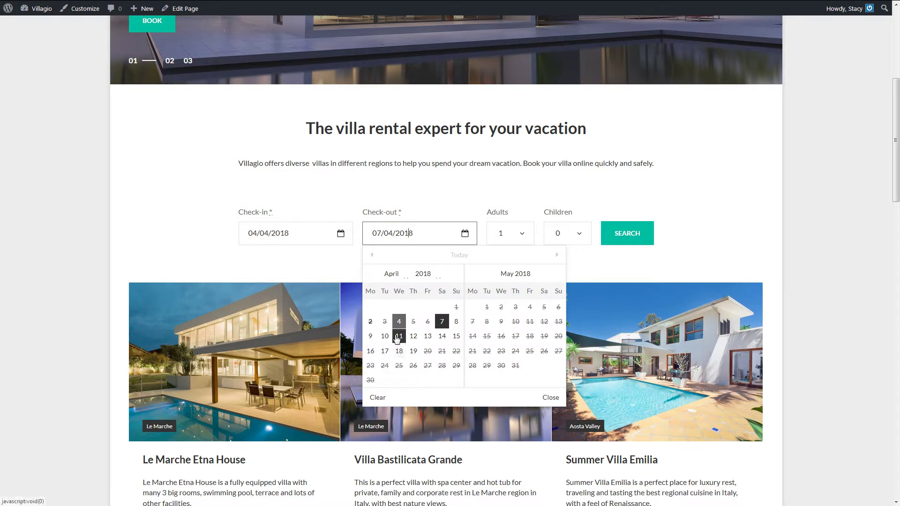
{"action": "left_click", "coordinate": [397, 336]}
{"action": "left_click", "coordinate": [606, 247]}
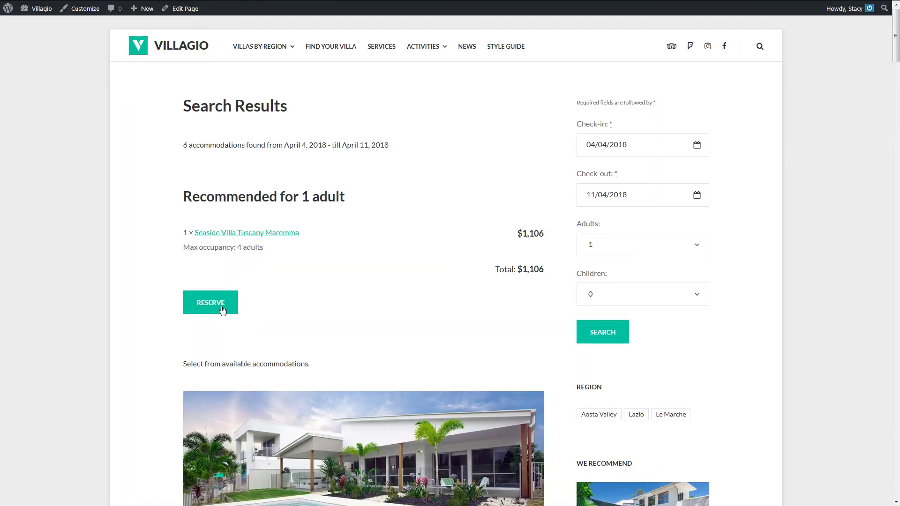
Step: Reserve the recommended villa, Summer Villa Emilia, and review the booking confirmation
{"action": "left_click", "coordinate": [221, 309]}
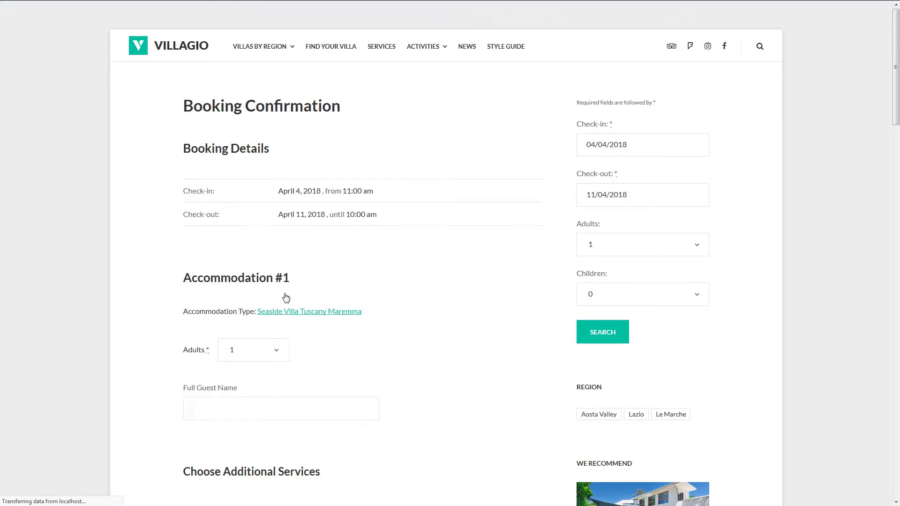
{"action": "scroll", "coordinate": [286, 297], "scroll_direction": "down", "scroll_amount": 10}
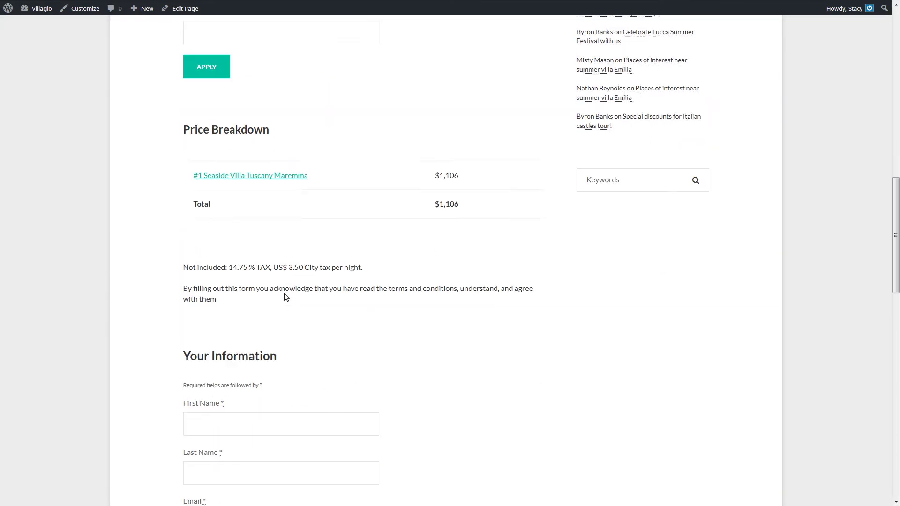
{"action": "scroll", "coordinate": [286, 298], "scroll_direction": "down", "scroll_amount": 12}
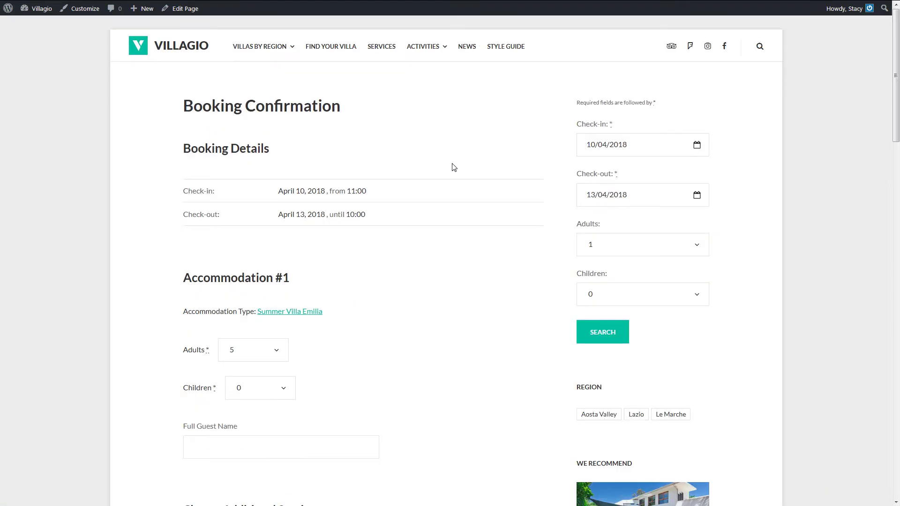
Step: Autofill the guest details from saved data and submit the booking to checkout
{"action": "scroll", "coordinate": [452, 167], "scroll_direction": "down", "scroll_amount": 7}
{"action": "scroll", "coordinate": [452, 166], "scroll_direction": "down", "scroll_amount": 13}
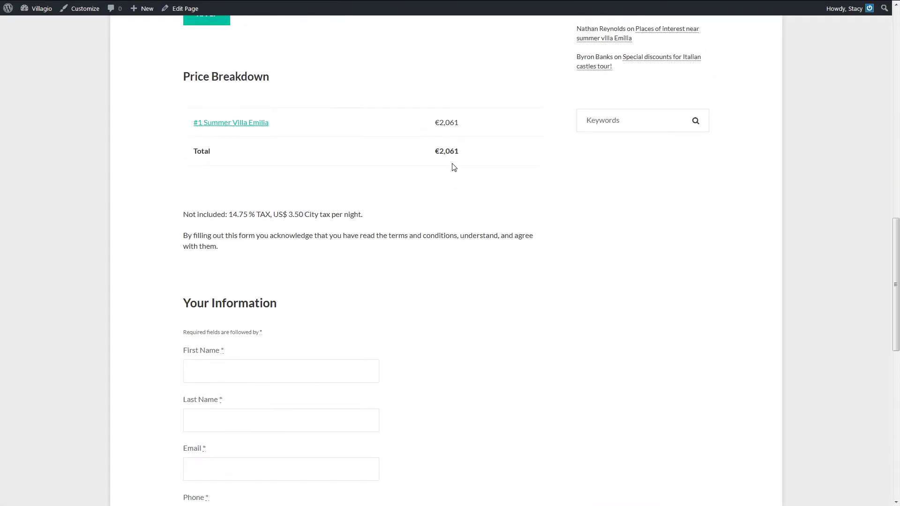
{"action": "left_click", "coordinate": [350, 162]}
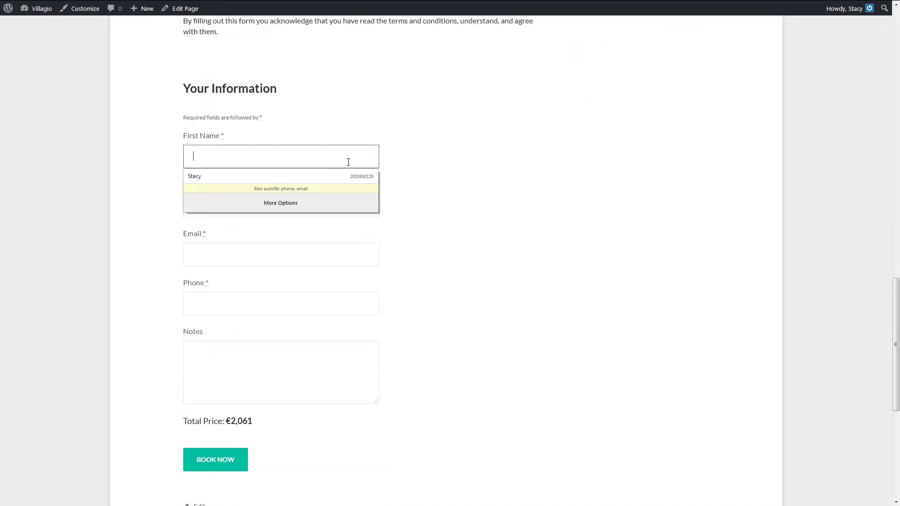
{"action": "left_click", "coordinate": [317, 177]}
{"action": "left_click", "coordinate": [218, 465]}
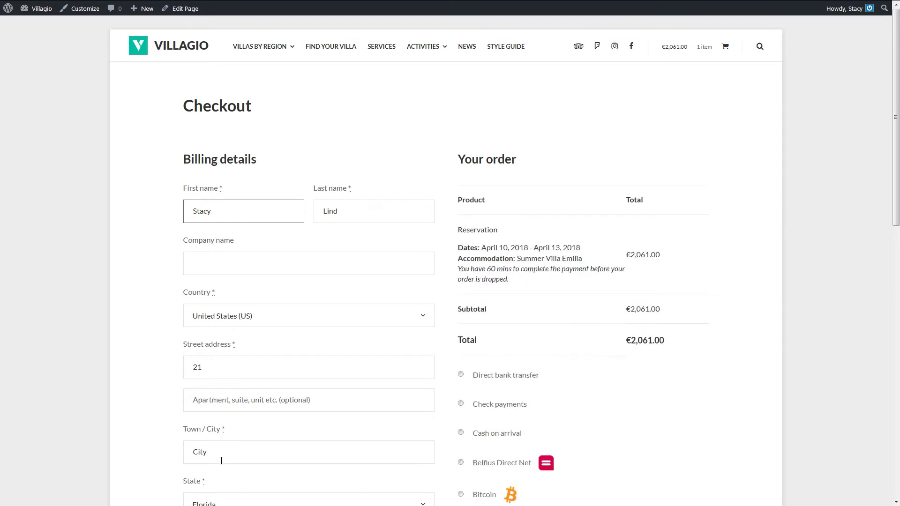
Step: Choose iDEAL as the payment method with ING Home'Pay as the bank
{"action": "scroll", "coordinate": [518, 327], "scroll_direction": "down", "scroll_amount": 4}
{"action": "left_click", "coordinate": [518, 332]}
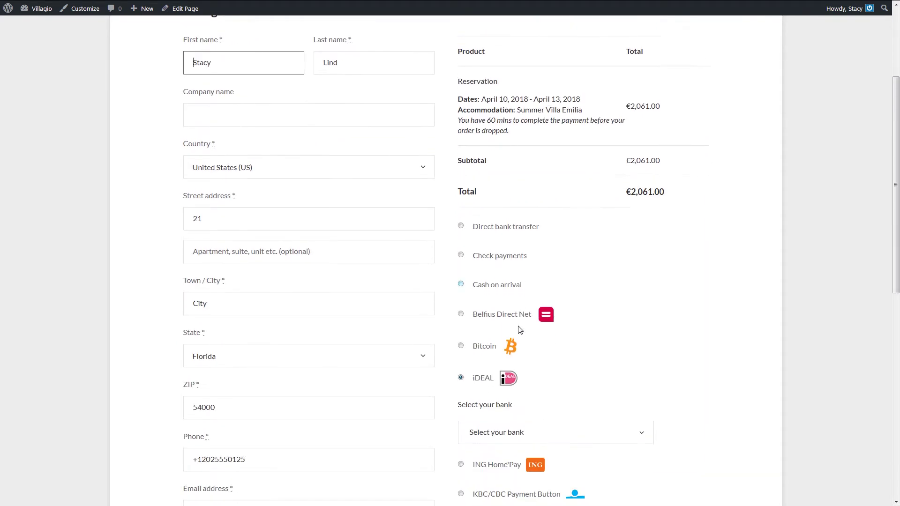
{"action": "scroll", "coordinate": [519, 329], "scroll_direction": "down", "scroll_amount": 3}
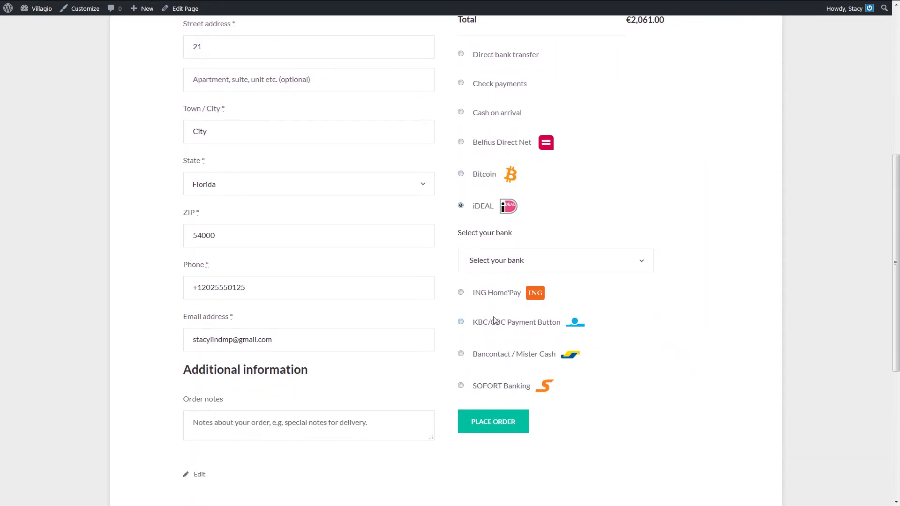
{"action": "left_click", "coordinate": [461, 292]}
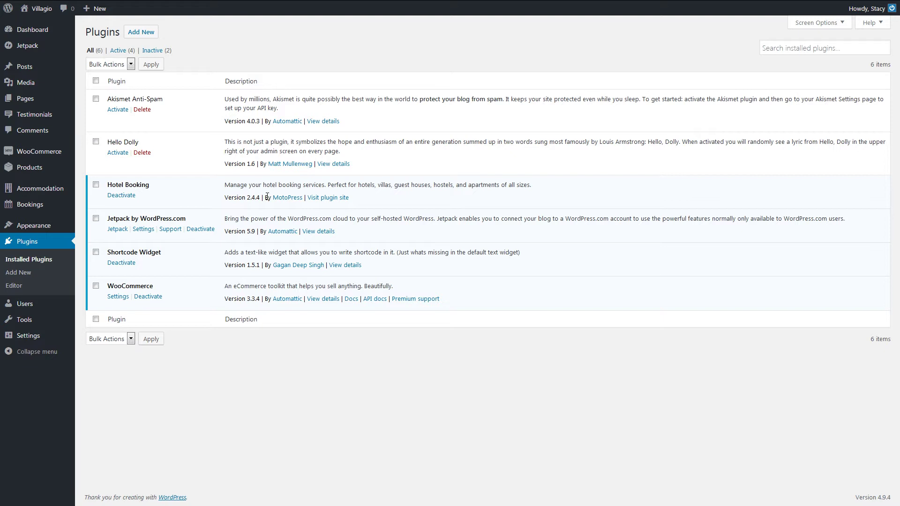
Step: Upload mphb-woocommerce-1.0.0.zip as a new plugin, install it and activate it
{"action": "left_click", "coordinate": [143, 33]}
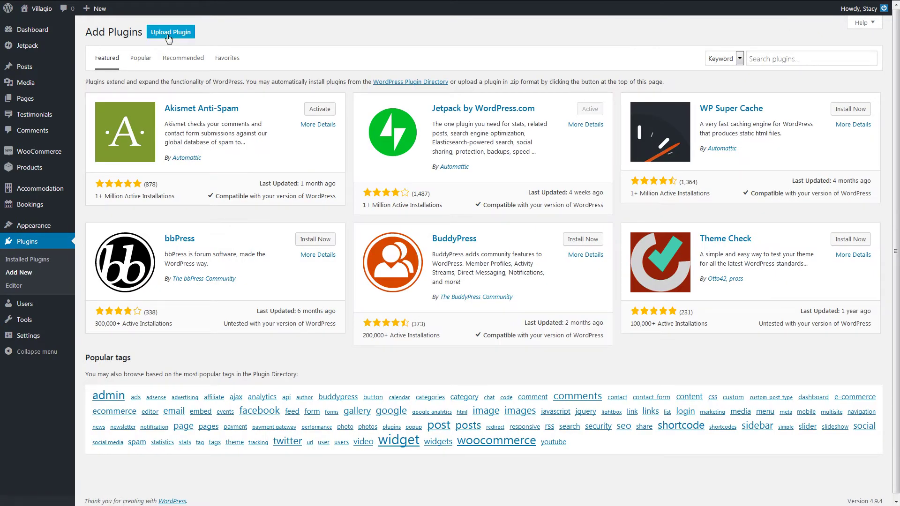
{"action": "left_click", "coordinate": [165, 36]}
{"action": "left_click", "coordinate": [413, 117]}
{"action": "left_click", "coordinate": [415, 131]}
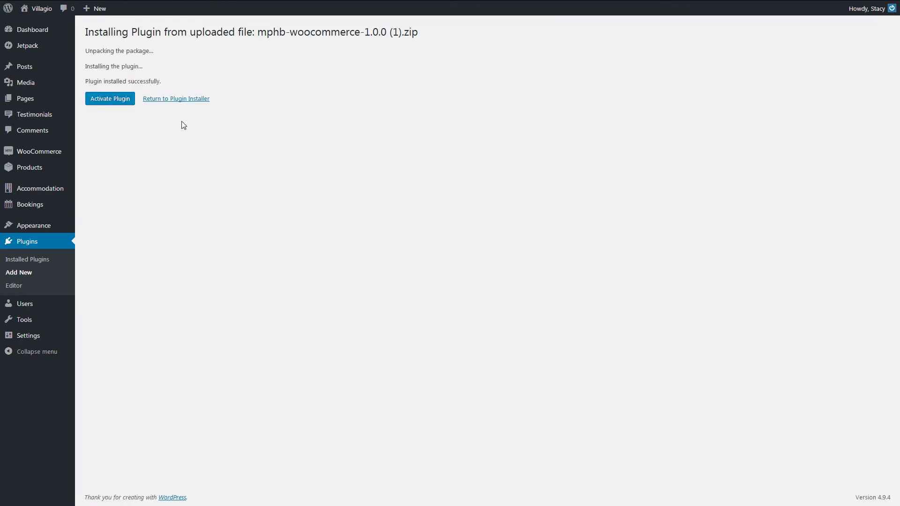
{"action": "left_click", "coordinate": [119, 103]}
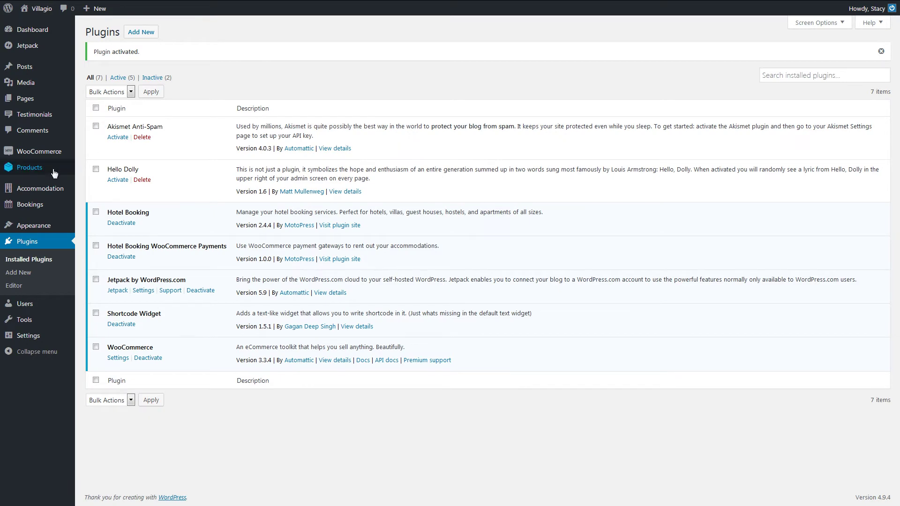
Step: Create a new product named 'Reservation' with a regular price of 1
{"action": "mouse_move", "coordinate": [52, 172]}
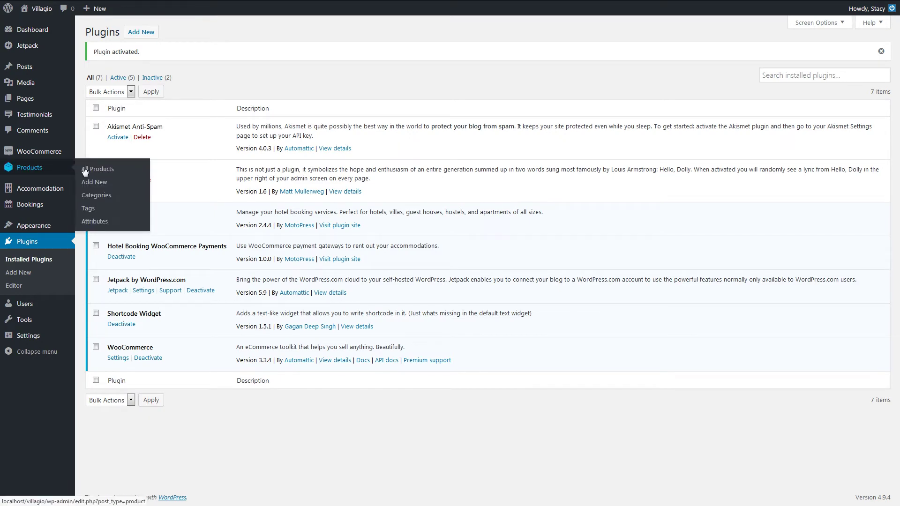
{"action": "left_click", "coordinate": [101, 183]}
{"action": "type", "text": "Reservation"}
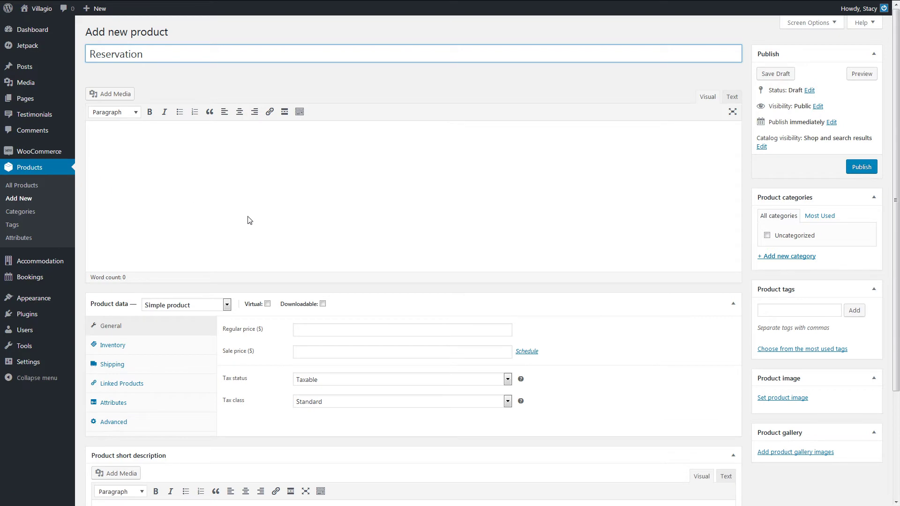
{"action": "left_click", "coordinate": [311, 331]}
{"action": "type", "text": "1"}
{"action": "left_click", "coordinate": [315, 322]}
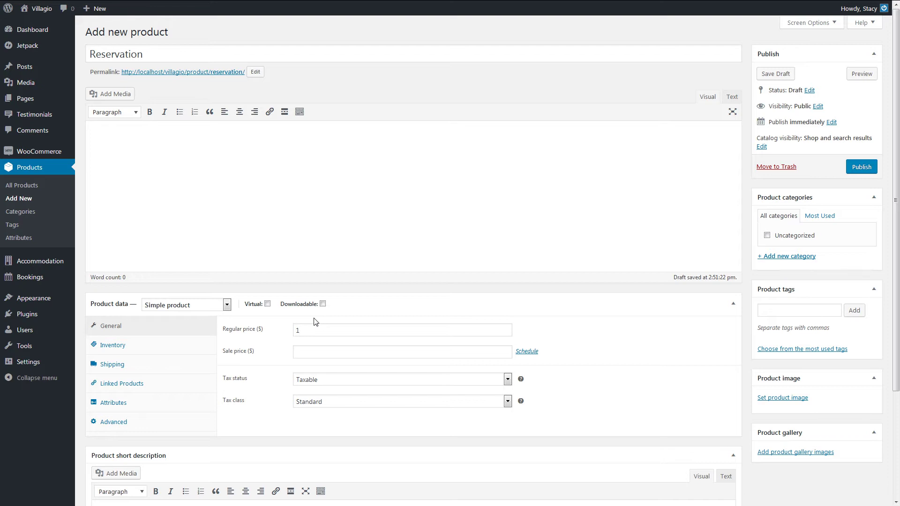
Step: Set tax status to None and catalog visibility to Hidden, then publish the product
{"action": "left_click", "coordinate": [337, 381]}
{"action": "left_click", "coordinate": [333, 415]}
{"action": "left_click", "coordinate": [762, 147]}
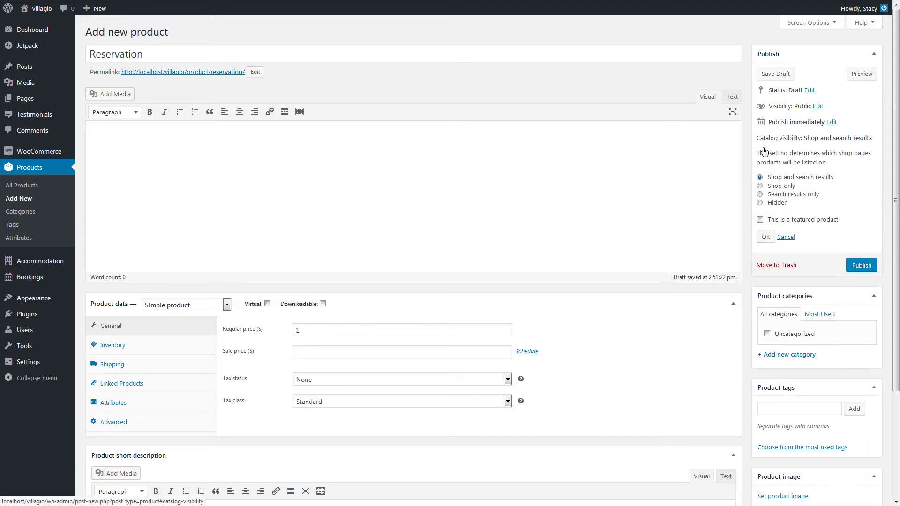
{"action": "left_click", "coordinate": [775, 203]}
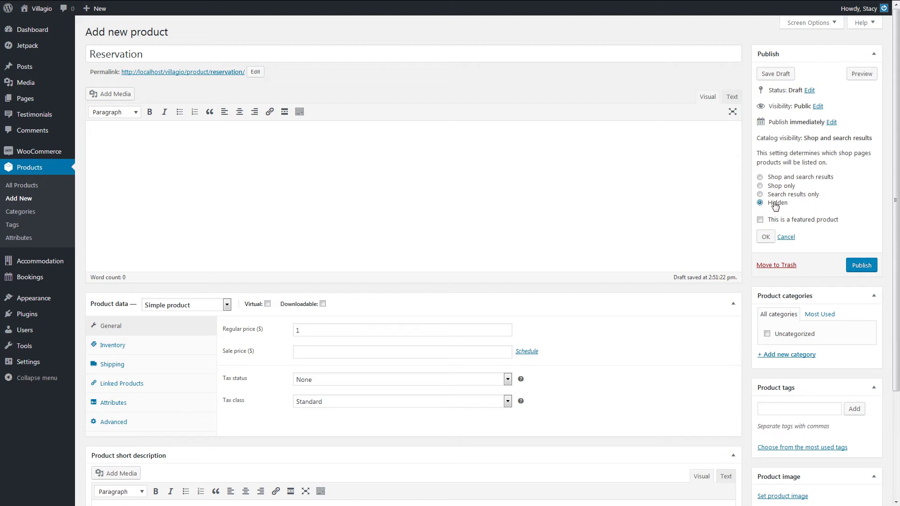
{"action": "left_click", "coordinate": [766, 237]}
{"action": "left_click", "coordinate": [862, 159]}
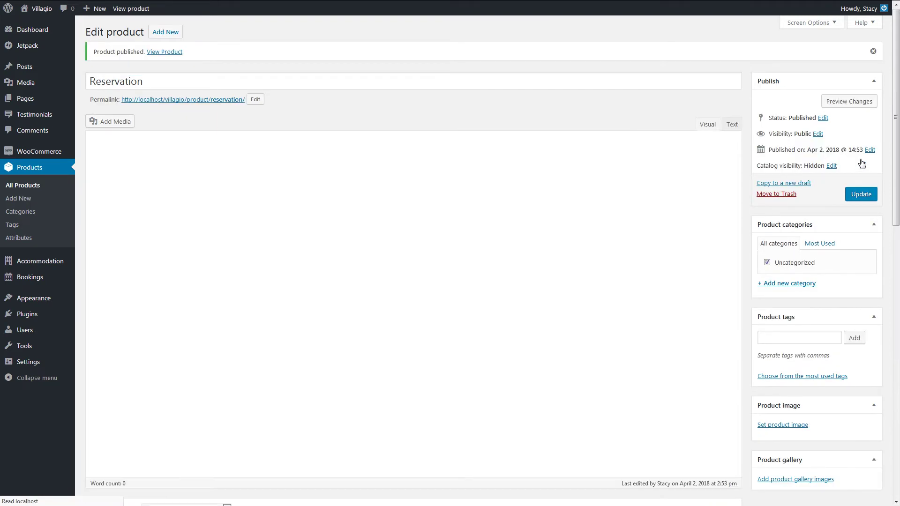
Step: Bring up the WooCommerce Checkout settings and scroll to the payment gateways list
{"action": "mouse_move", "coordinate": [51, 156]}
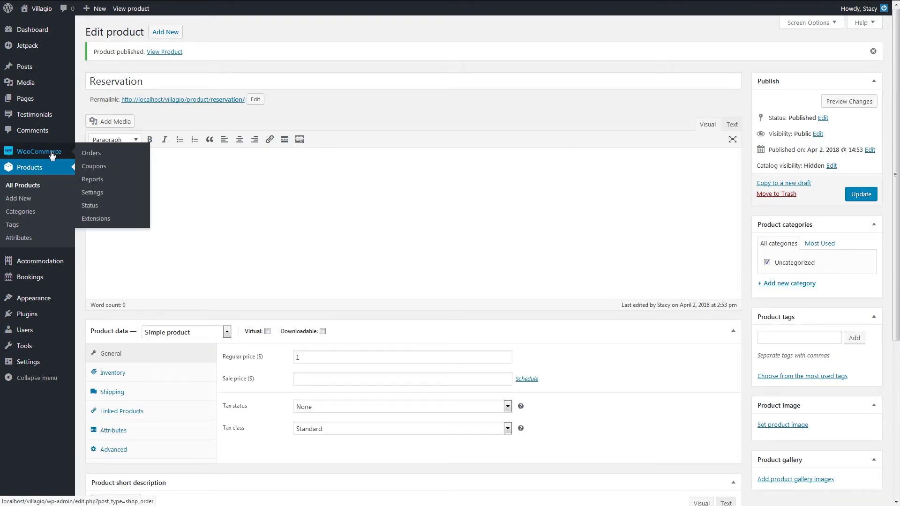
{"action": "left_click", "coordinate": [92, 192]}
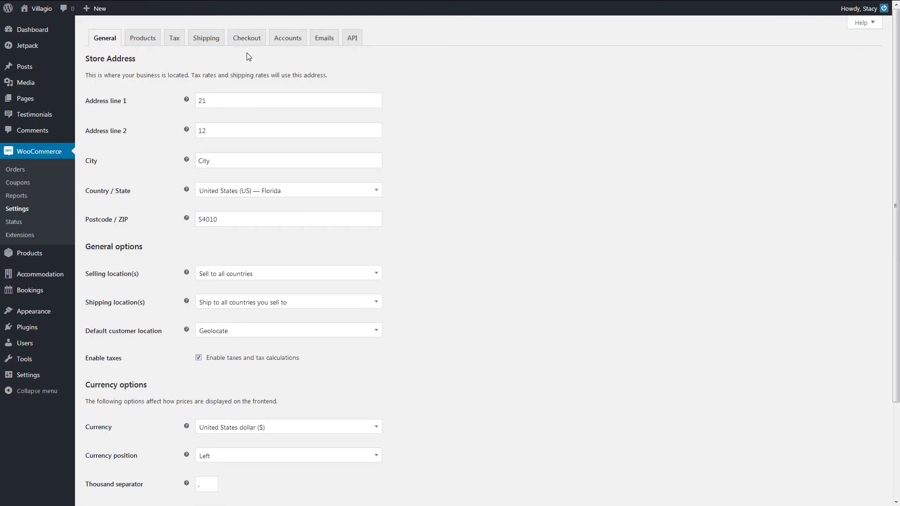
{"action": "left_click", "coordinate": [249, 39]}
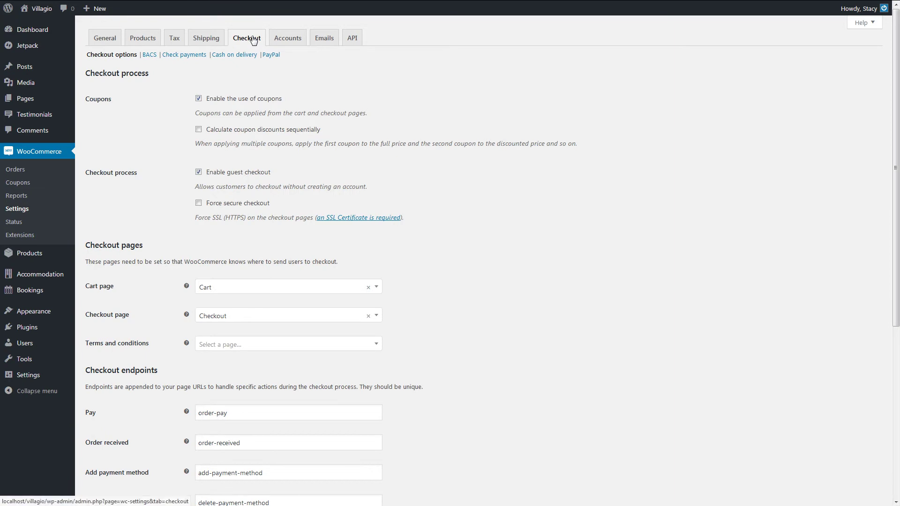
{"action": "scroll", "coordinate": [254, 40], "scroll_direction": "down", "scroll_amount": 5}
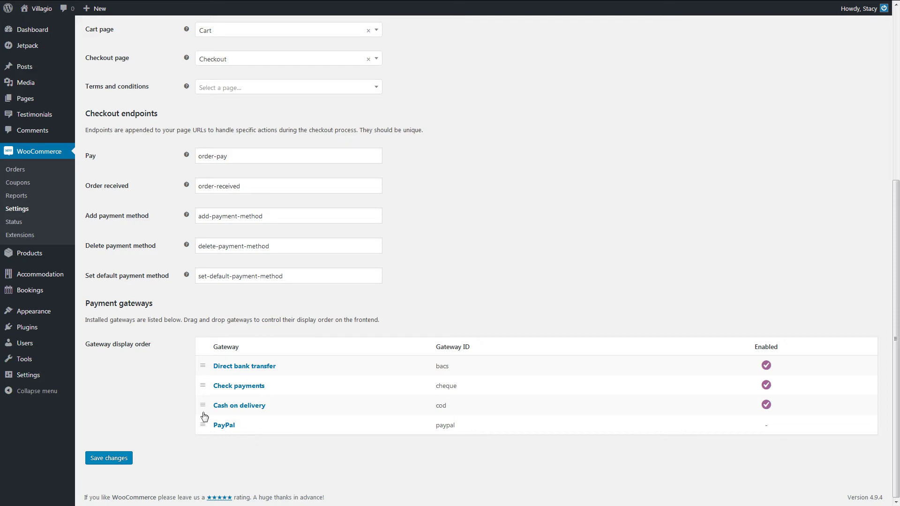
{"action": "mouse_move", "coordinate": [42, 327]}
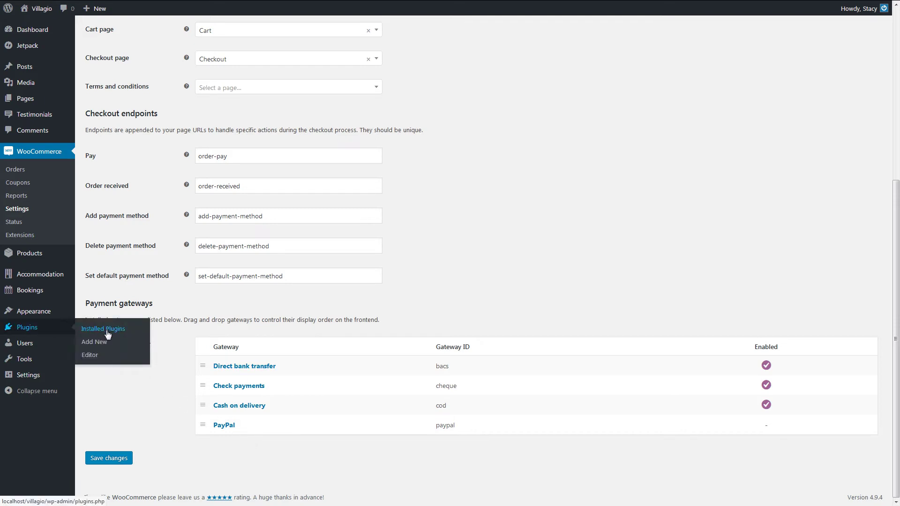
Step: Search plugins for 'Mollie', then install and activate Mollie Payments for WooCommerce
{"action": "left_click", "coordinate": [108, 346]}
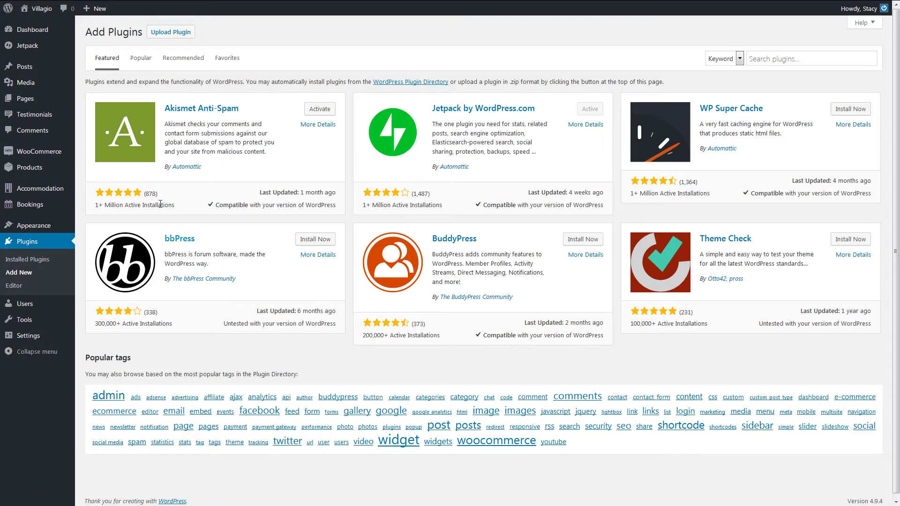
{"action": "left_click", "coordinate": [759, 58]}
{"action": "type", "text": "Mollie"}
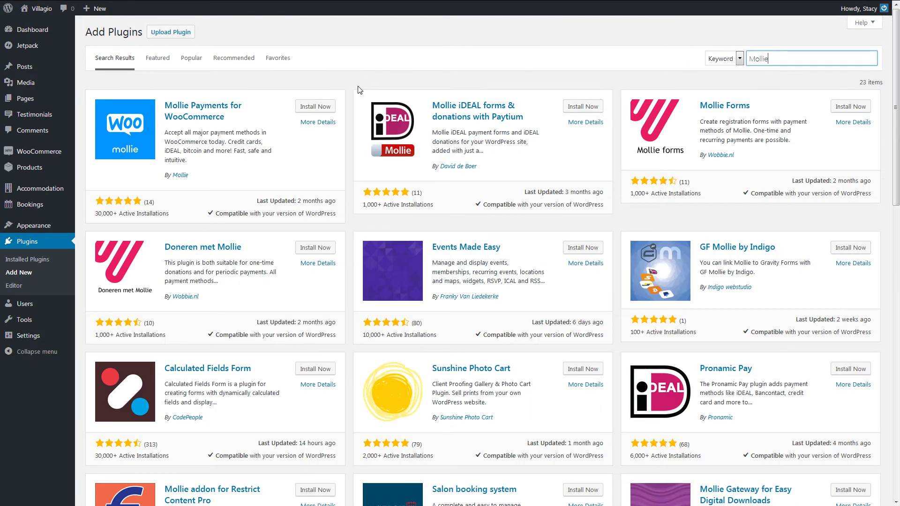
{"action": "left_click", "coordinate": [313, 109]}
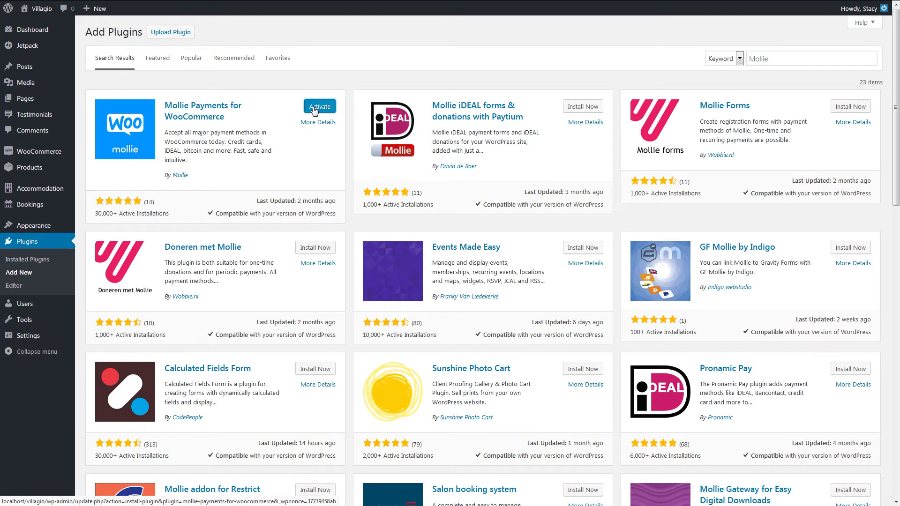
{"action": "left_click", "coordinate": [314, 109]}
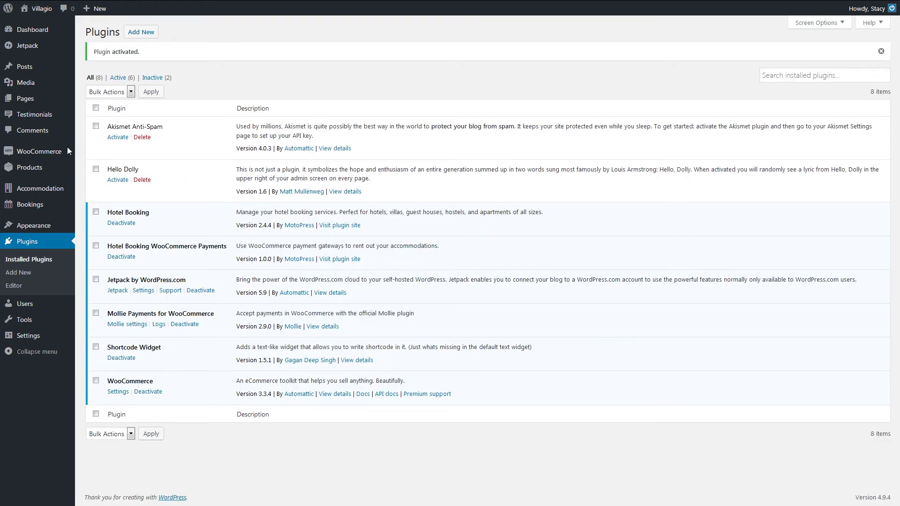
Step: Review the Mollie - iDEAL gateway settings, then scroll the checkout options to Mollie's test-mode settings
{"action": "mouse_move", "coordinate": [71, 151]}
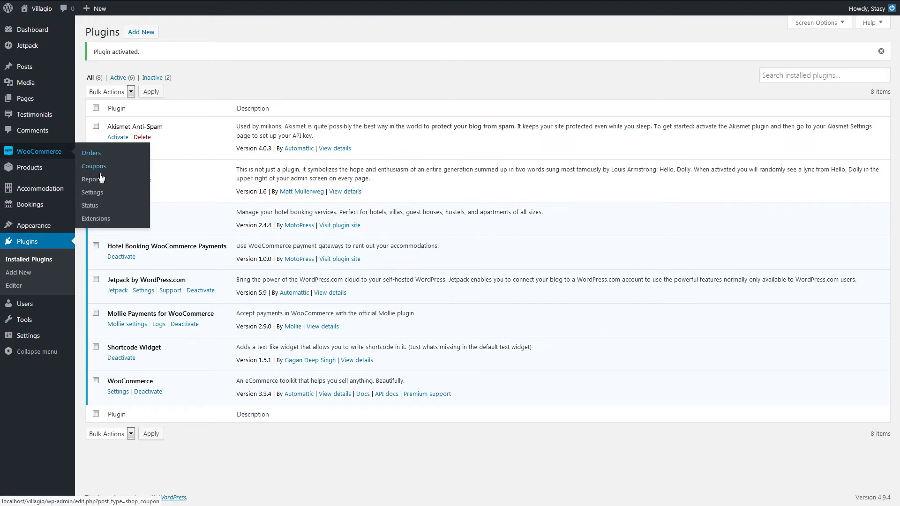
{"action": "left_click", "coordinate": [98, 195]}
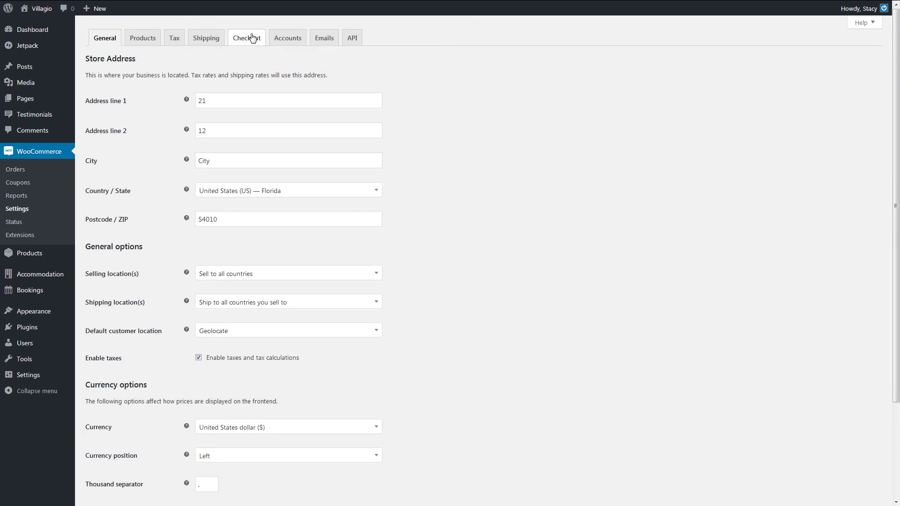
{"action": "left_click", "coordinate": [250, 38]}
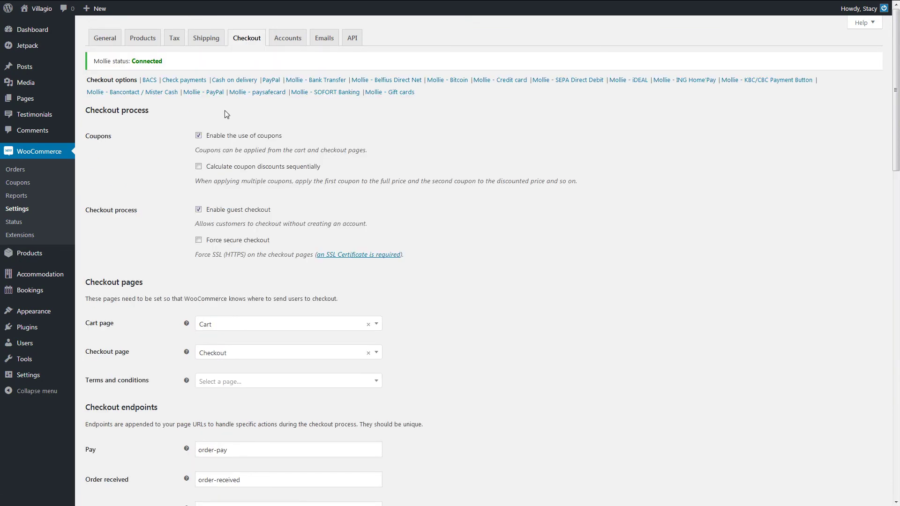
{"action": "left_click", "coordinate": [624, 83]}
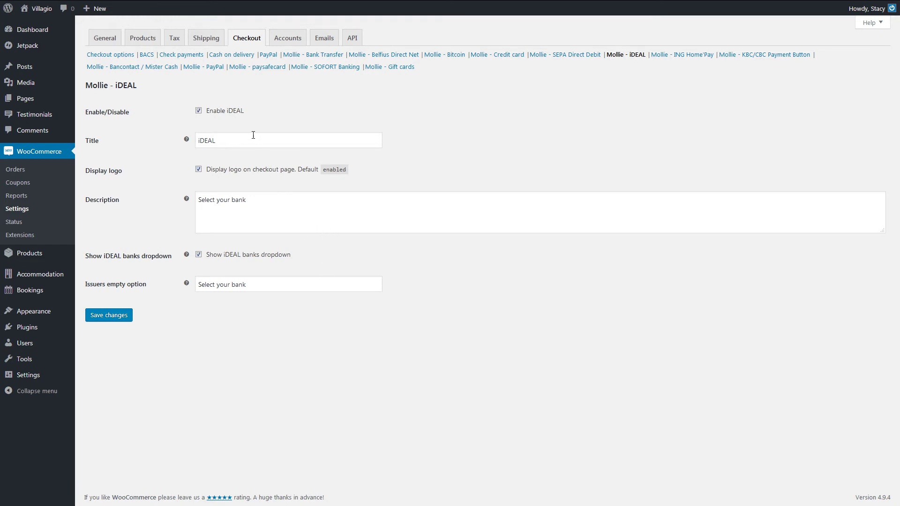
{"action": "left_click", "coordinate": [113, 55]}
{"action": "scroll", "coordinate": [175, 154], "scroll_direction": "down", "scroll_amount": 5}
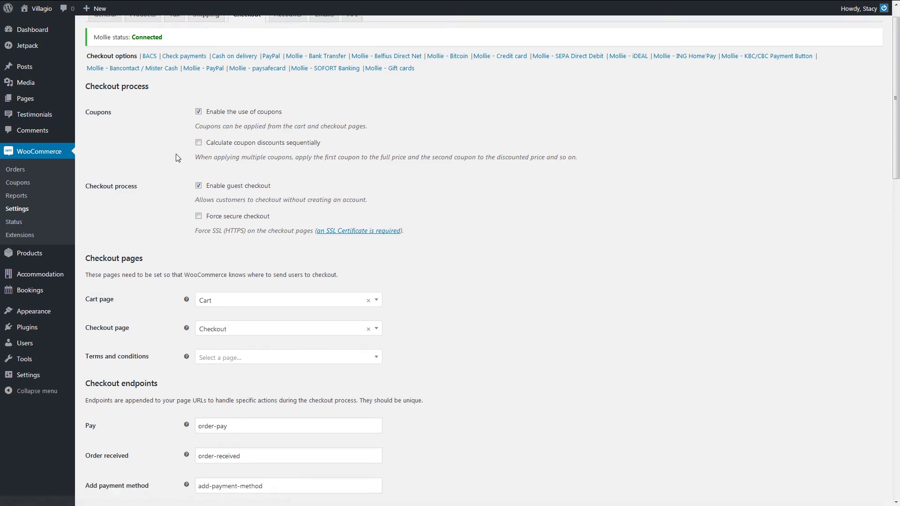
{"action": "scroll", "coordinate": [178, 158], "scroll_direction": "down", "scroll_amount": 4}
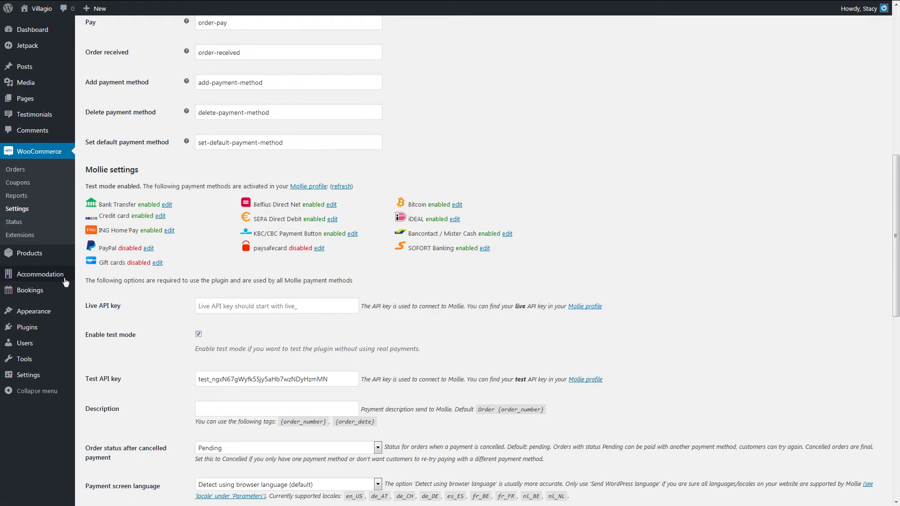
Step: Set the Accommodation booking Confirmation Mode to 'Confirmation upon payment'
{"action": "mouse_move", "coordinate": [65, 281]}
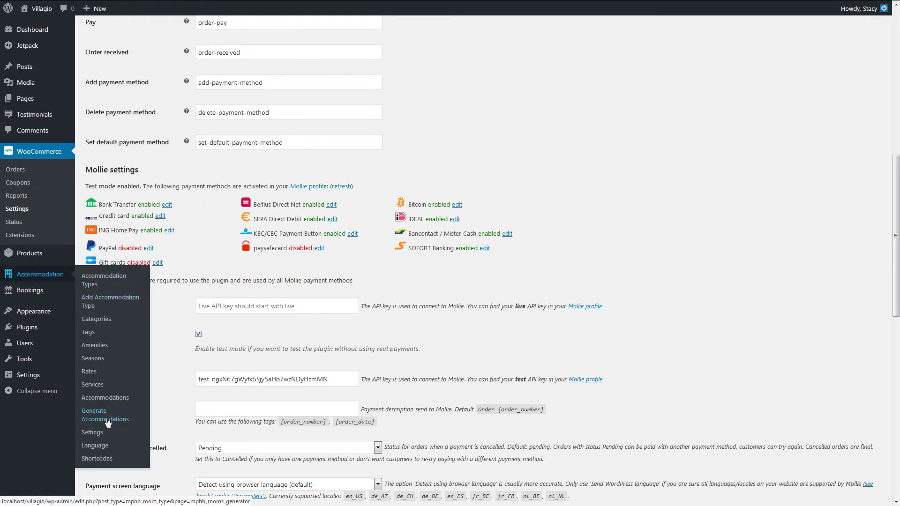
{"action": "left_click", "coordinate": [98, 433]}
{"action": "scroll", "coordinate": [100, 435], "scroll_direction": "down", "scroll_amount": 9}
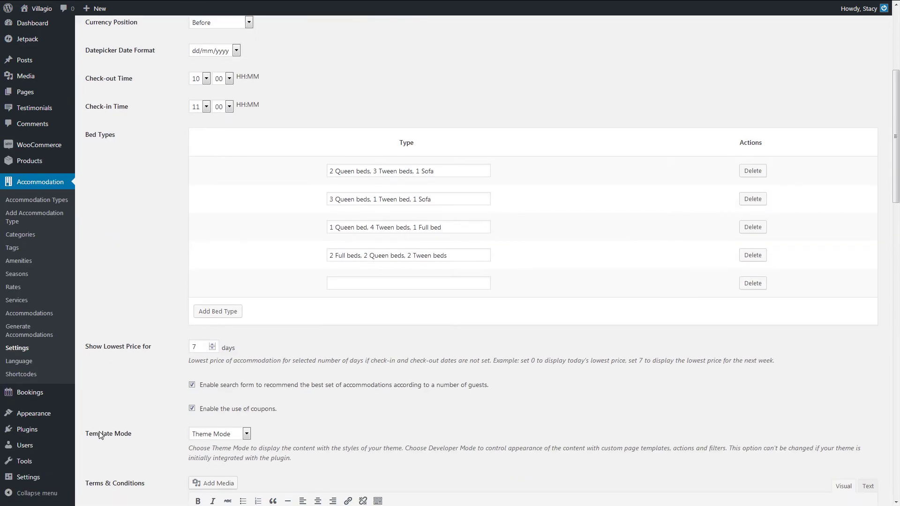
{"action": "scroll", "coordinate": [99, 435], "scroll_direction": "down", "scroll_amount": 5}
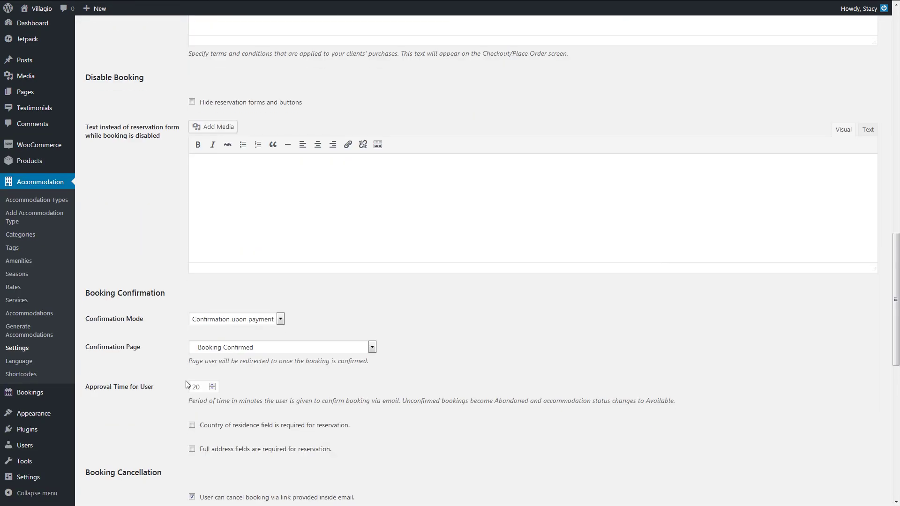
{"action": "left_click", "coordinate": [242, 323]}
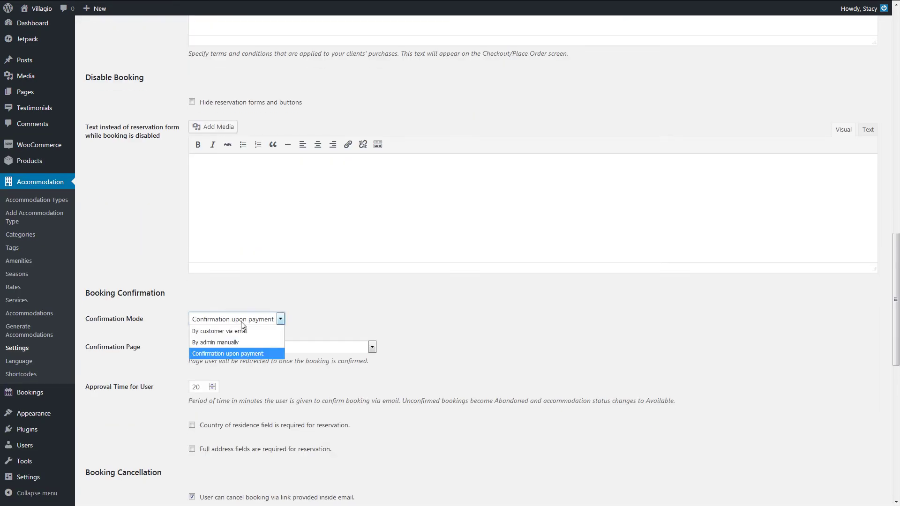
{"action": "left_click", "coordinate": [243, 354]}
{"action": "scroll", "coordinate": [119, 369], "scroll_direction": "down", "scroll_amount": 7}
{"action": "scroll", "coordinate": [119, 369], "scroll_direction": "down", "scroll_amount": 3}
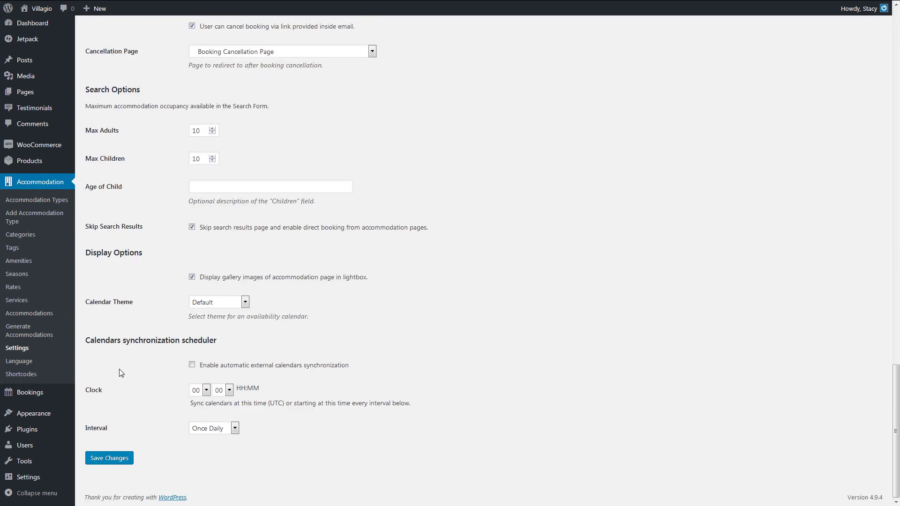
Step: Save the accommodation settings
{"action": "left_click", "coordinate": [122, 461]}
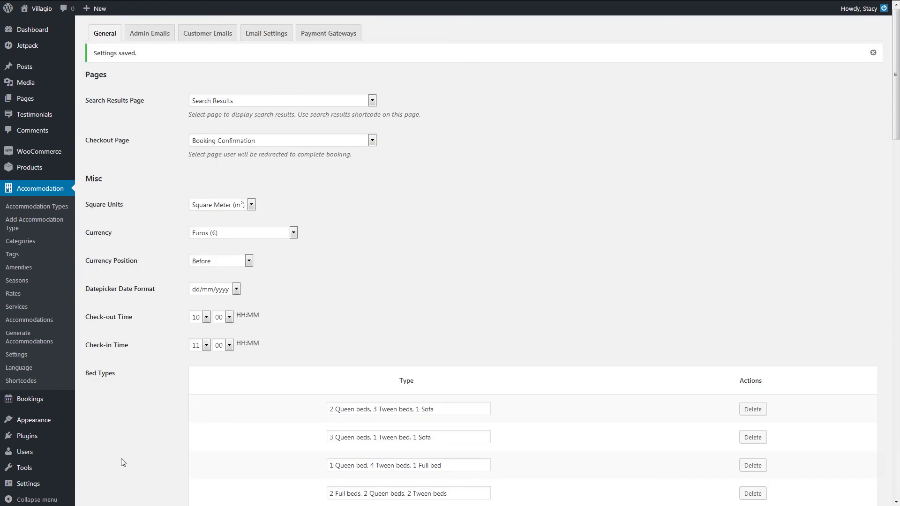
{"action": "left_click", "coordinate": [332, 37]}
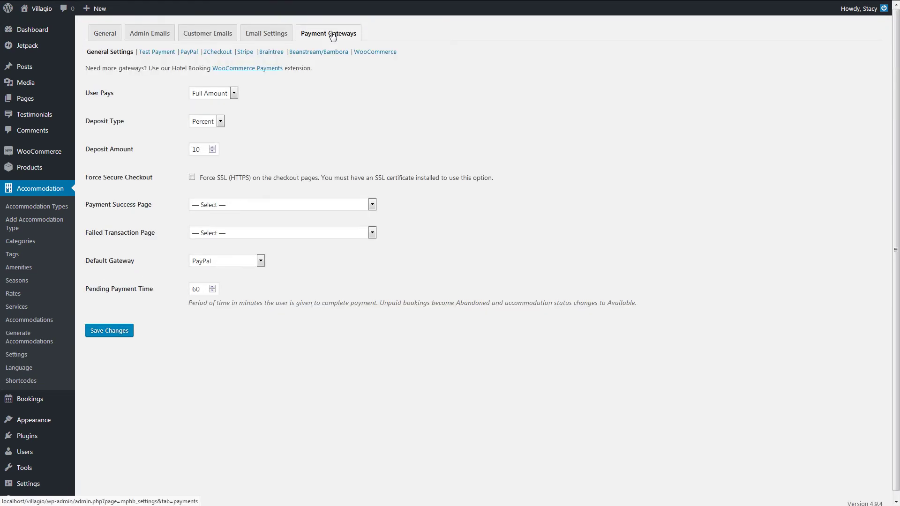
{"action": "left_click", "coordinate": [370, 53]}
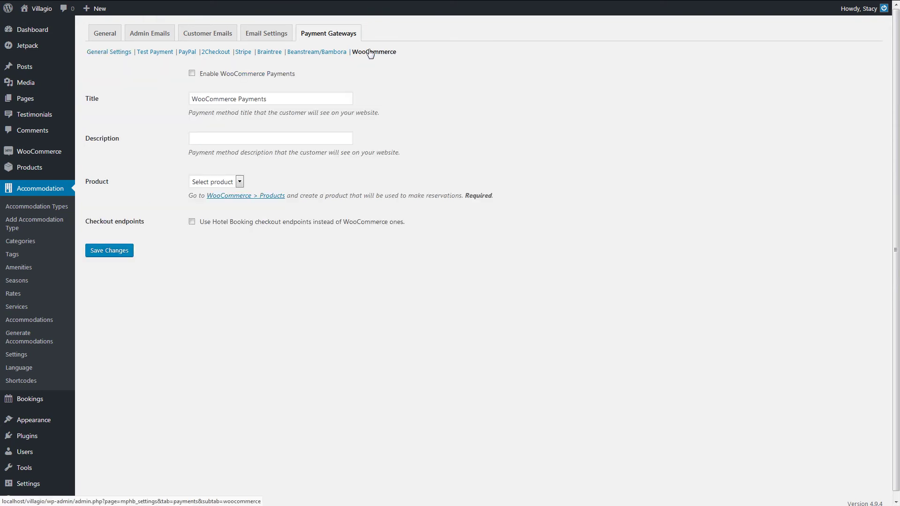
Step: Enable WooCommerce Payments with a payment-methods description, Reservation product and Hotel Booking checkout endpoints, then save
{"action": "left_click", "coordinate": [220, 75]}
{"action": "left_click", "coordinate": [291, 98]}
{"action": "left_click", "coordinate": [303, 135]}
{"action": "key", "text": "ctrl+v"}
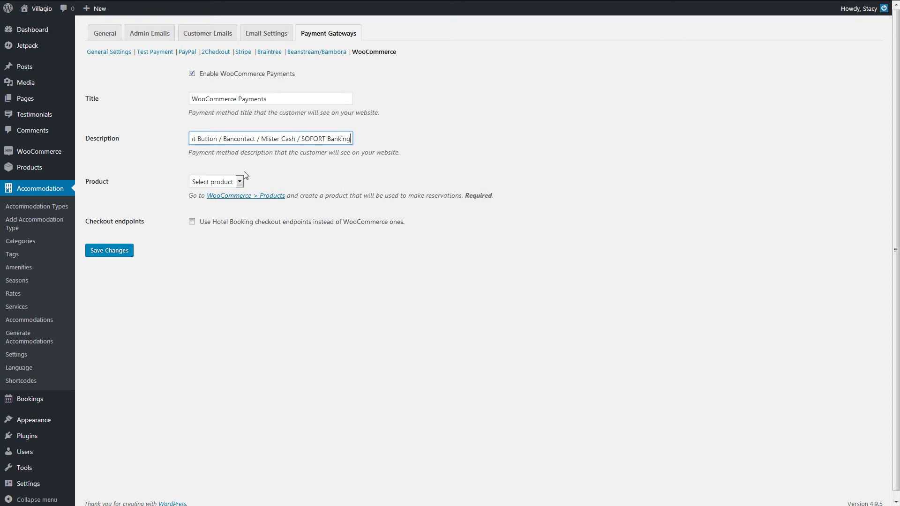
{"action": "left_click", "coordinate": [234, 182]}
{"action": "left_click", "coordinate": [227, 203]}
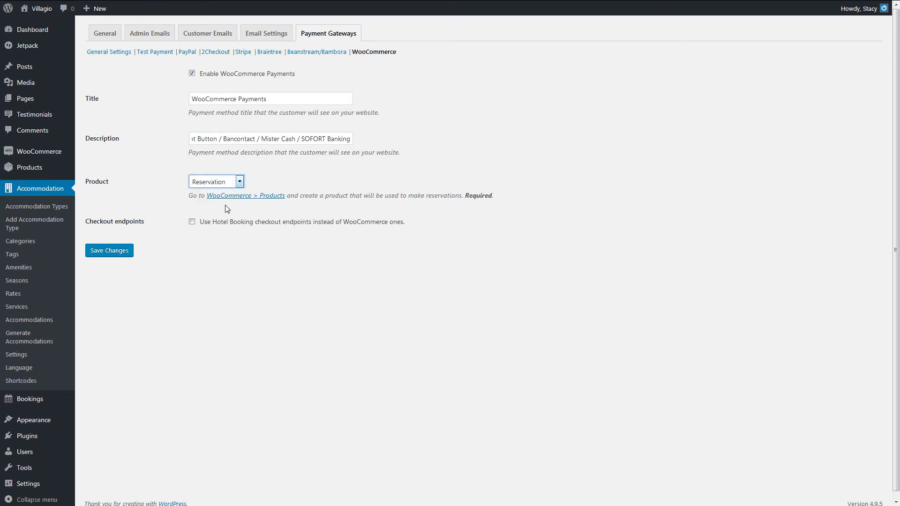
{"action": "left_click", "coordinate": [211, 225]}
{"action": "left_click", "coordinate": [123, 254]}
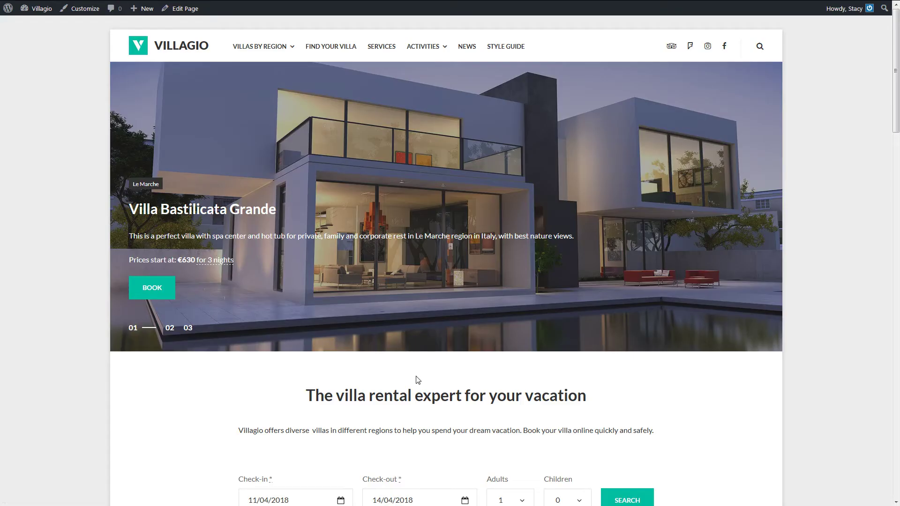
Step: Search villas for 11/04–14/04/2018 and reserve the recommended Seaside Villa Tuscany Maremma
{"action": "scroll", "coordinate": [584, 382], "scroll_direction": "down", "scroll_amount": 2}
{"action": "left_click", "coordinate": [608, 346]}
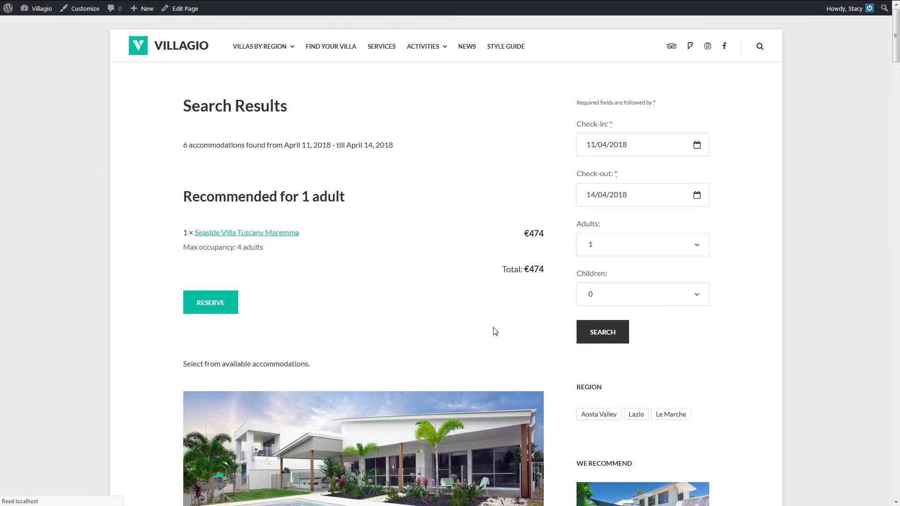
{"action": "left_click", "coordinate": [197, 313]}
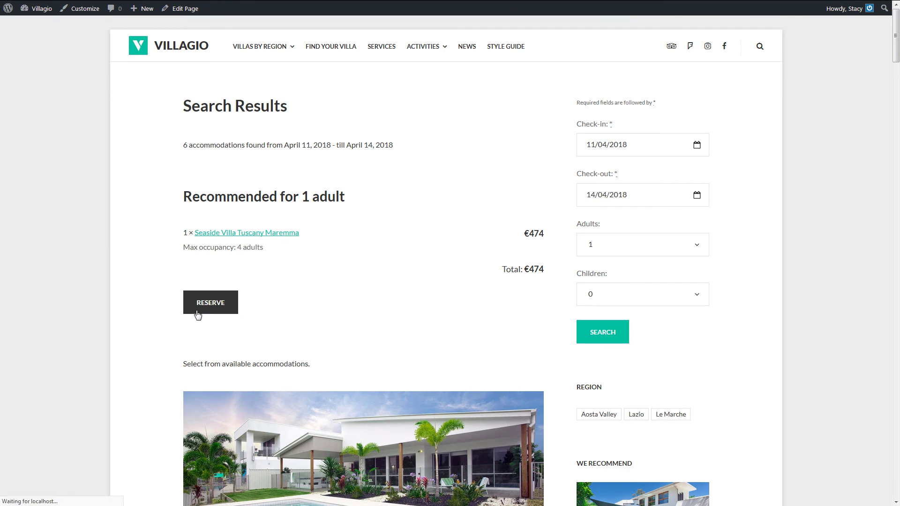
Step: Fill the guest information from saved details and choose WooCommerce Payments instead of PayPal
{"action": "scroll", "coordinate": [197, 314], "scroll_direction": "down", "scroll_amount": 10}
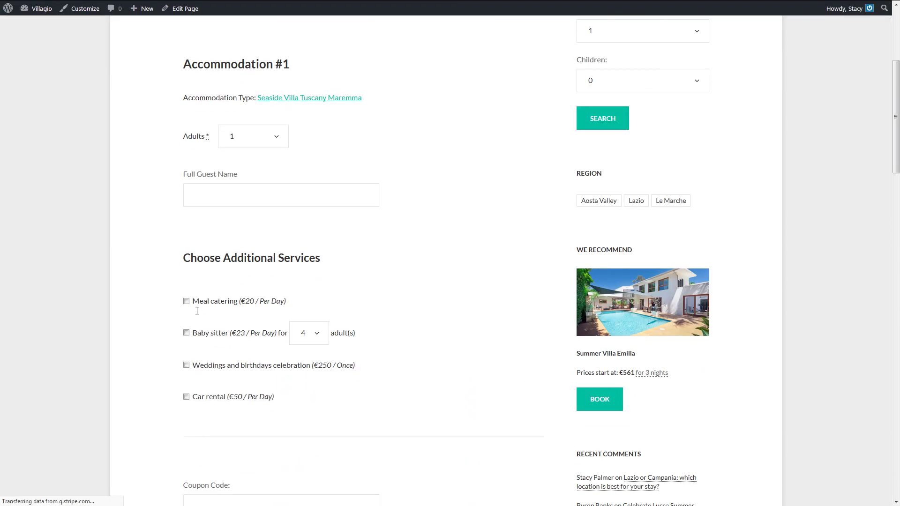
{"action": "scroll", "coordinate": [197, 314], "scroll_direction": "down", "scroll_amount": 9}
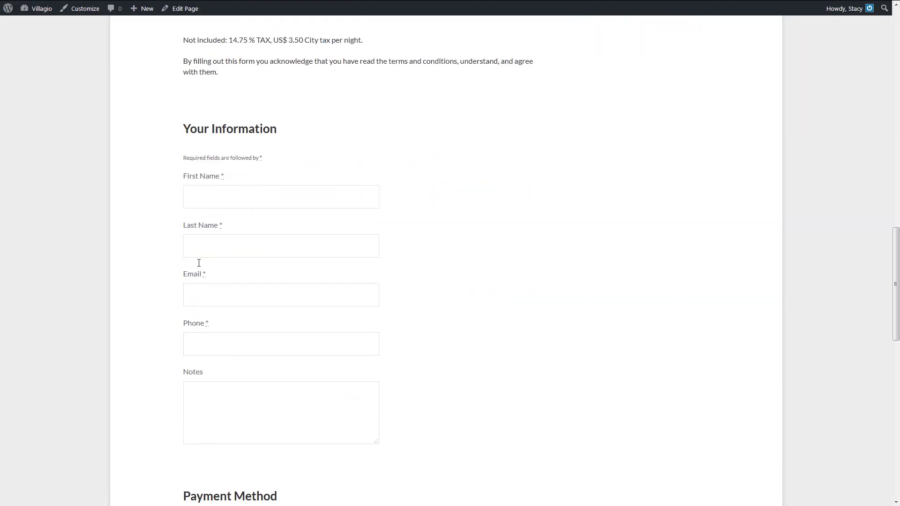
{"action": "scroll", "coordinate": [199, 263], "scroll_direction": "down", "scroll_amount": 1}
{"action": "left_click", "coordinate": [223, 147]}
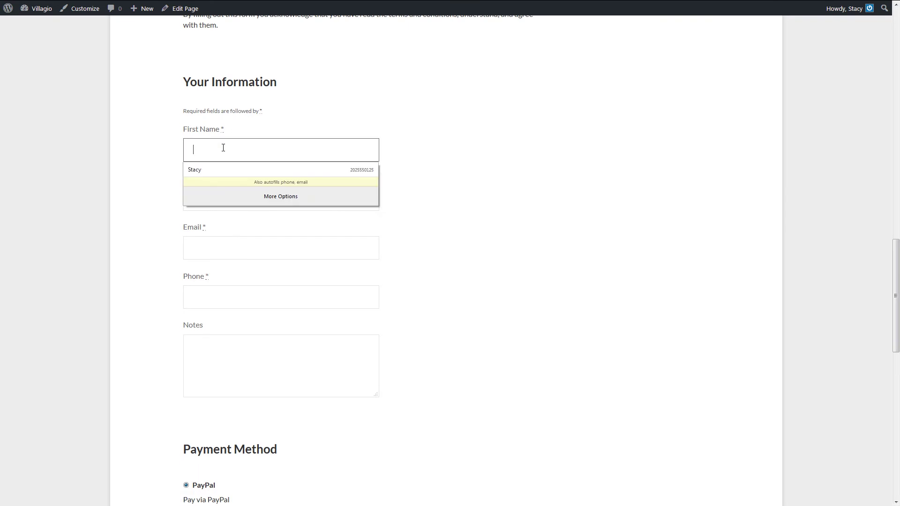
{"action": "left_click", "coordinate": [226, 179]}
{"action": "scroll", "coordinate": [226, 188], "scroll_direction": "down", "scroll_amount": 8}
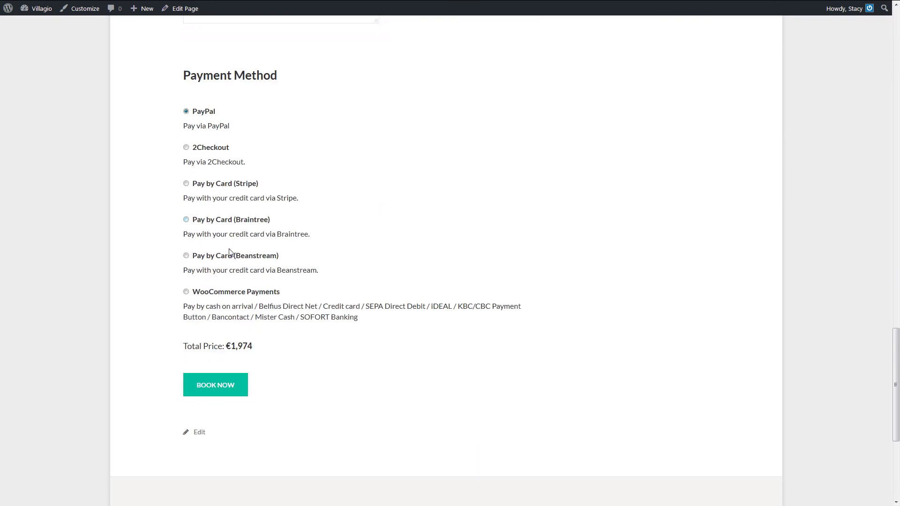
{"action": "left_click", "coordinate": [230, 293]}
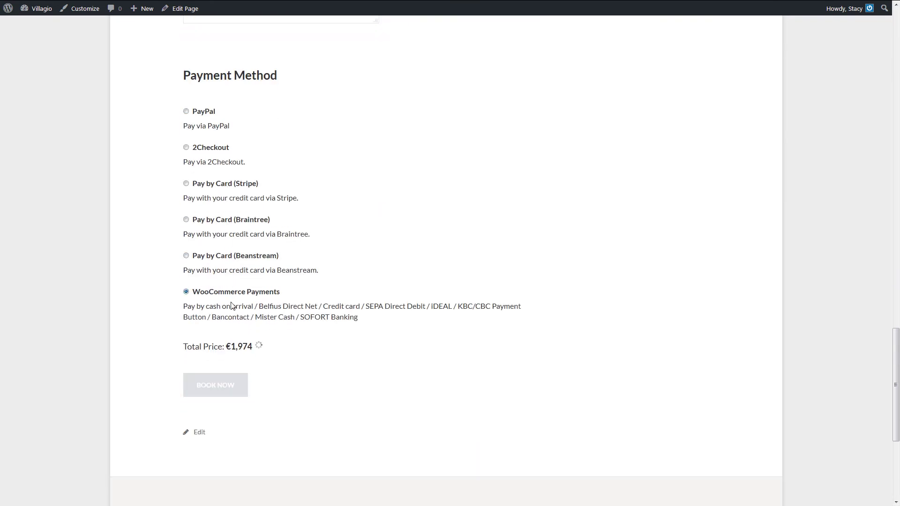
Step: Submit the €1,974 booking and pay at checkout through iDEAL with TBM Bank
{"action": "left_click", "coordinate": [230, 389]}
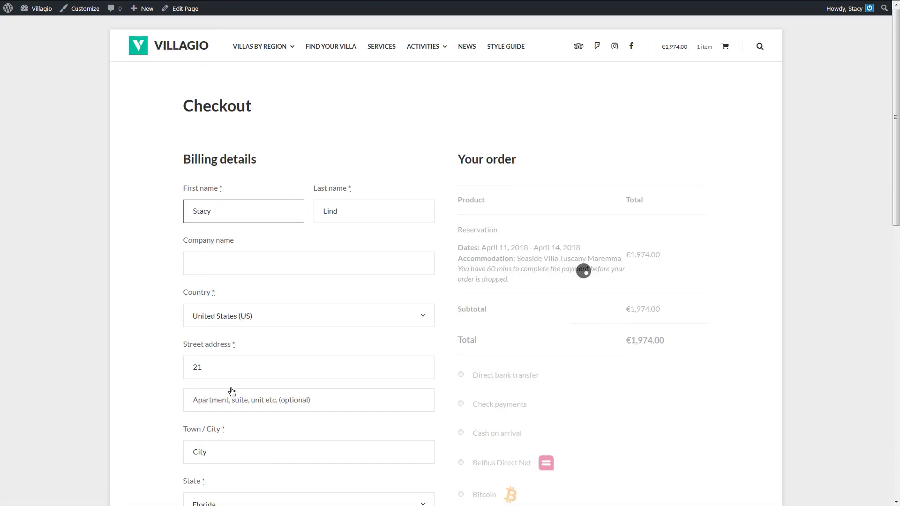
{"action": "scroll", "coordinate": [506, 232], "scroll_direction": "down", "scroll_amount": 3}
{"action": "scroll", "coordinate": [506, 231], "scroll_direction": "down", "scroll_amount": 3}
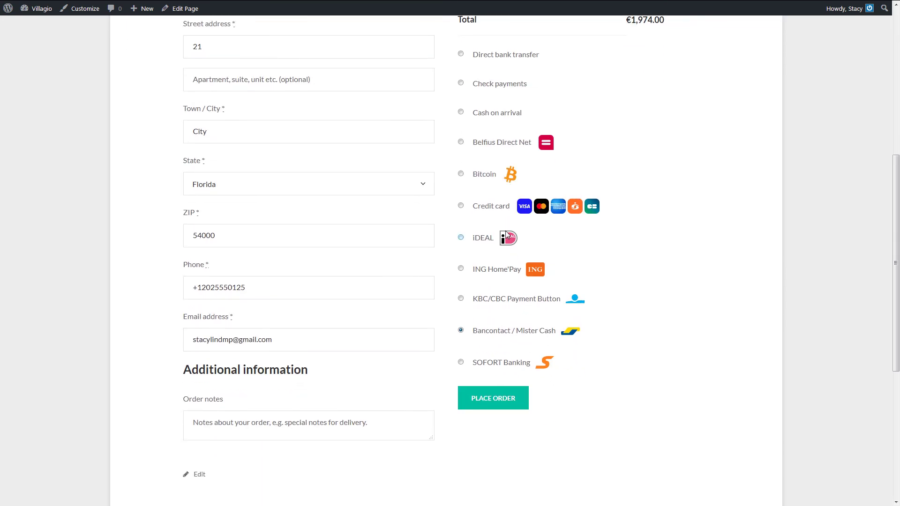
{"action": "left_click", "coordinate": [486, 241]}
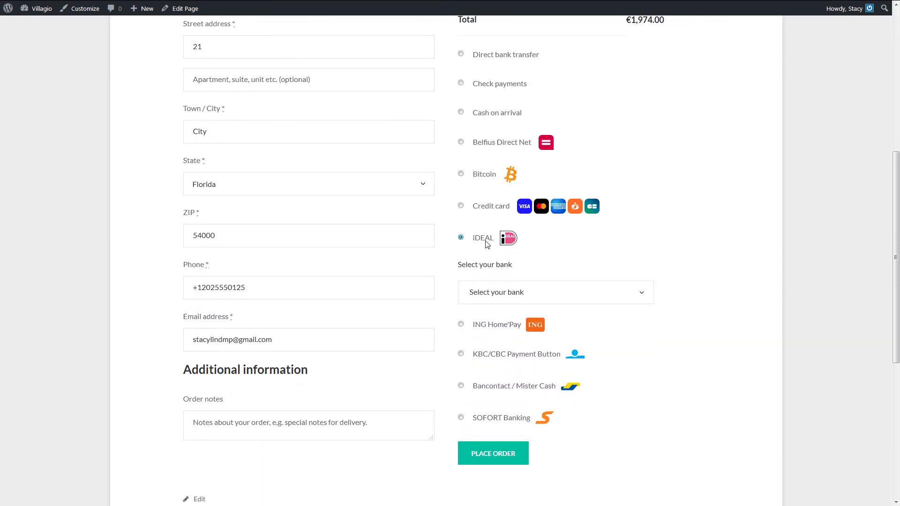
{"action": "left_click", "coordinate": [500, 297]}
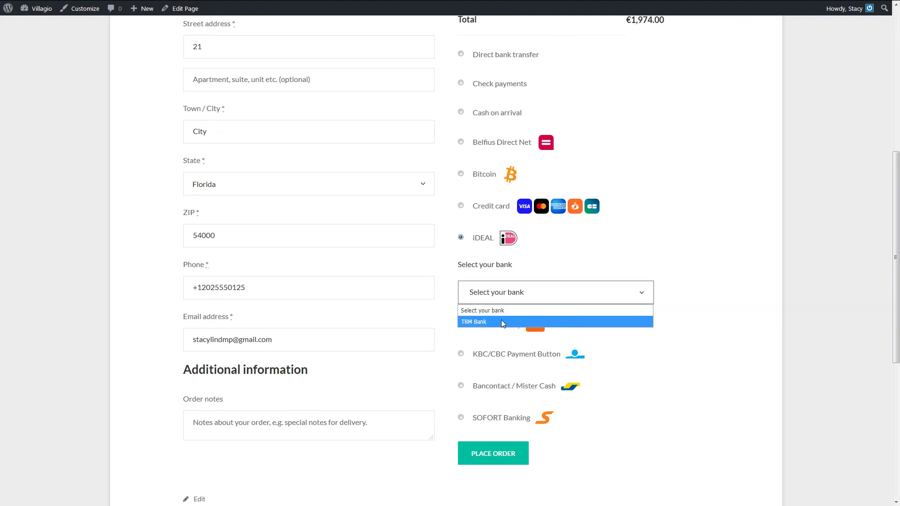
{"action": "left_click", "coordinate": [503, 322]}
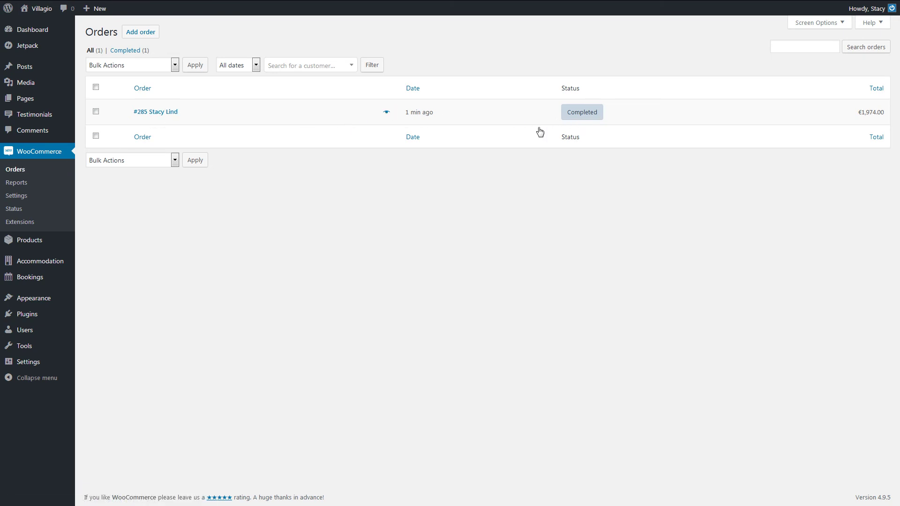
Step: Open All Bookings to see the April 11–14 villa booking Confirmed and paid €1,974
{"action": "mouse_move", "coordinate": [52, 280]}
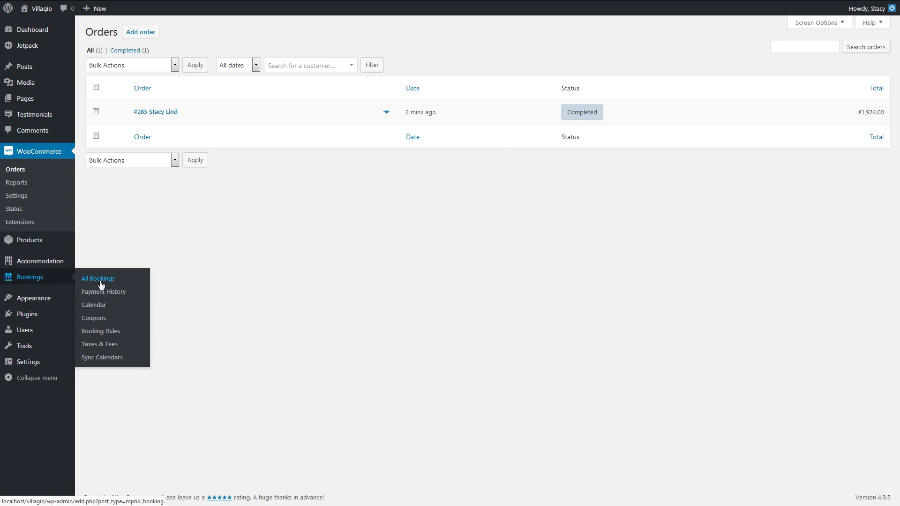
{"action": "left_click", "coordinate": [101, 281]}
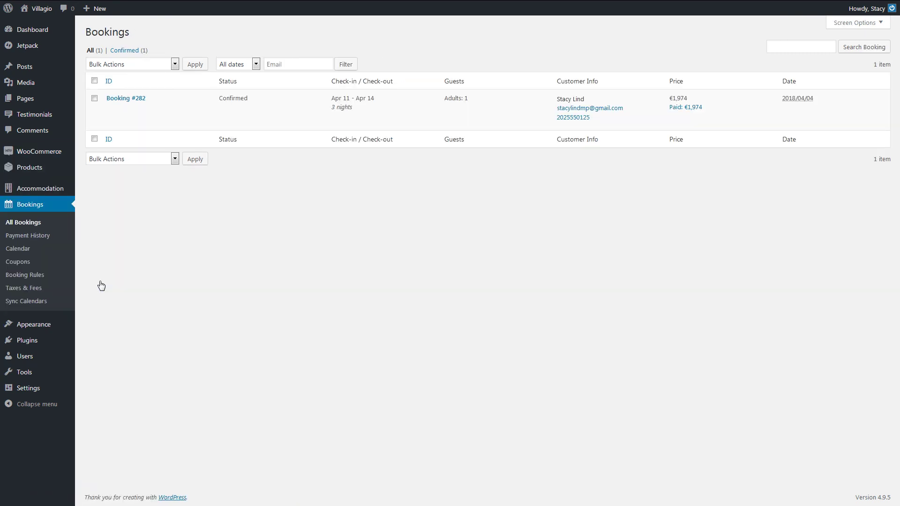
{"action": "mouse_move", "coordinate": [220, 101]}
Step: Open Accommodation Settings and switch to its Email Settings tab
{"action": "mouse_move", "coordinate": [47, 188]}
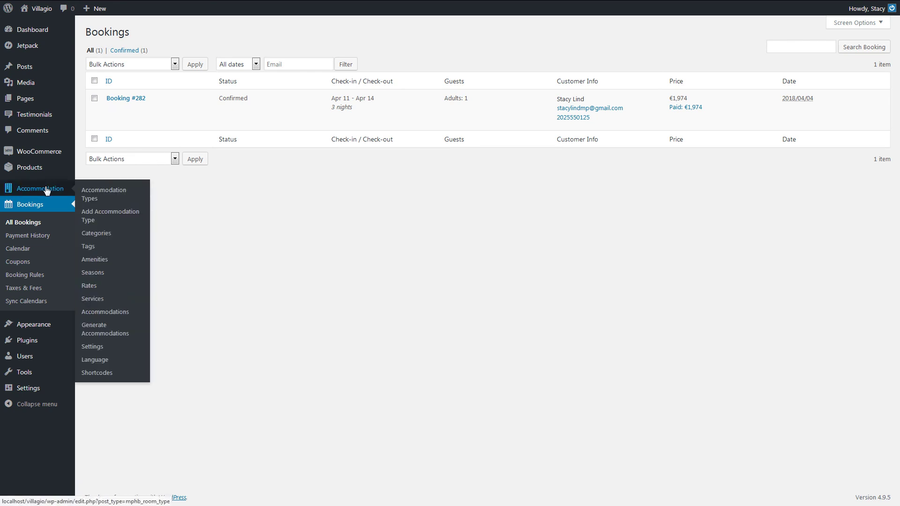
{"action": "left_click", "coordinate": [100, 350]}
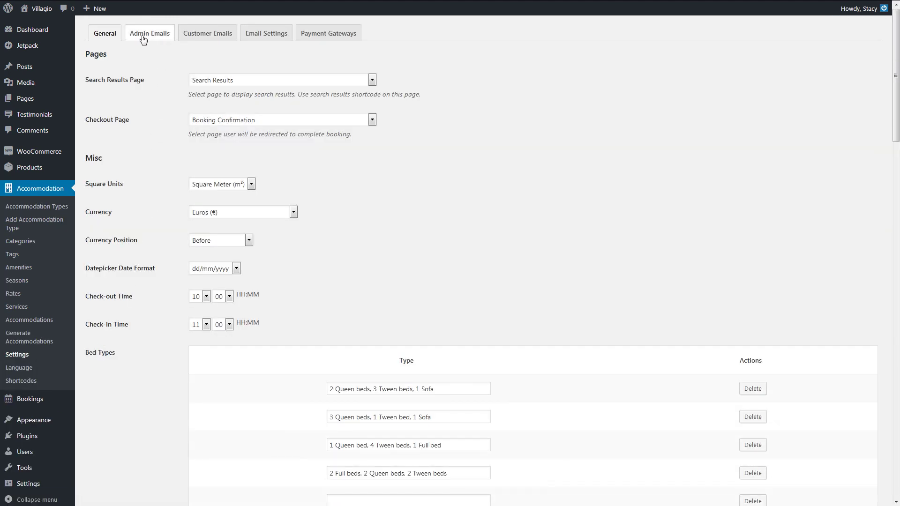
{"action": "left_click", "coordinate": [254, 41]}
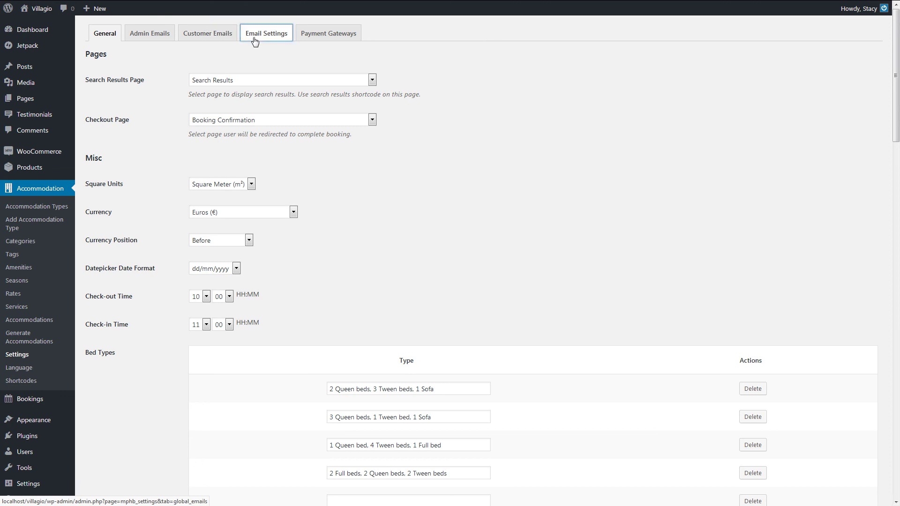